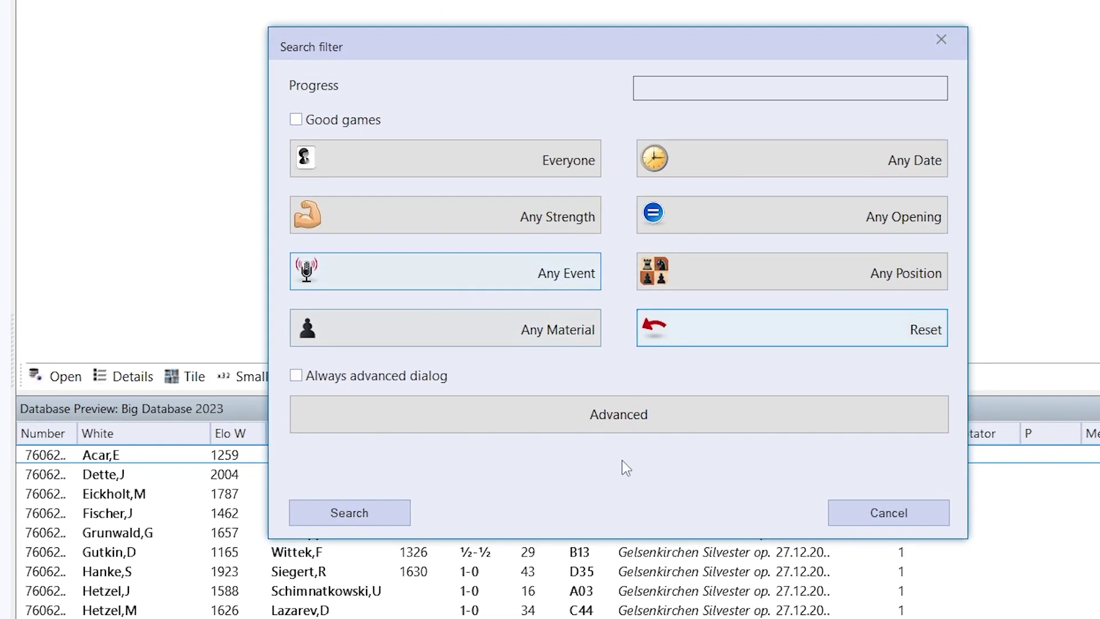
Restrict the player filter to Kasparov, Garry, finding 2712 games.
{"action": "left_click", "coordinate": [543, 168]}
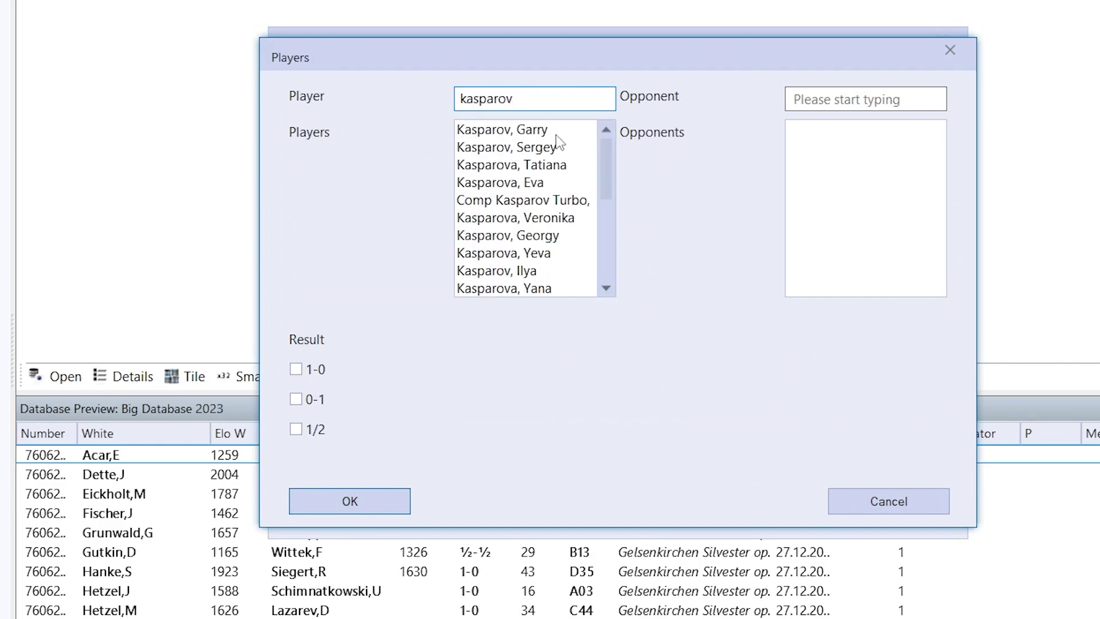
{"action": "left_click", "coordinate": [556, 134]}
{"action": "left_click", "coordinate": [354, 498]}
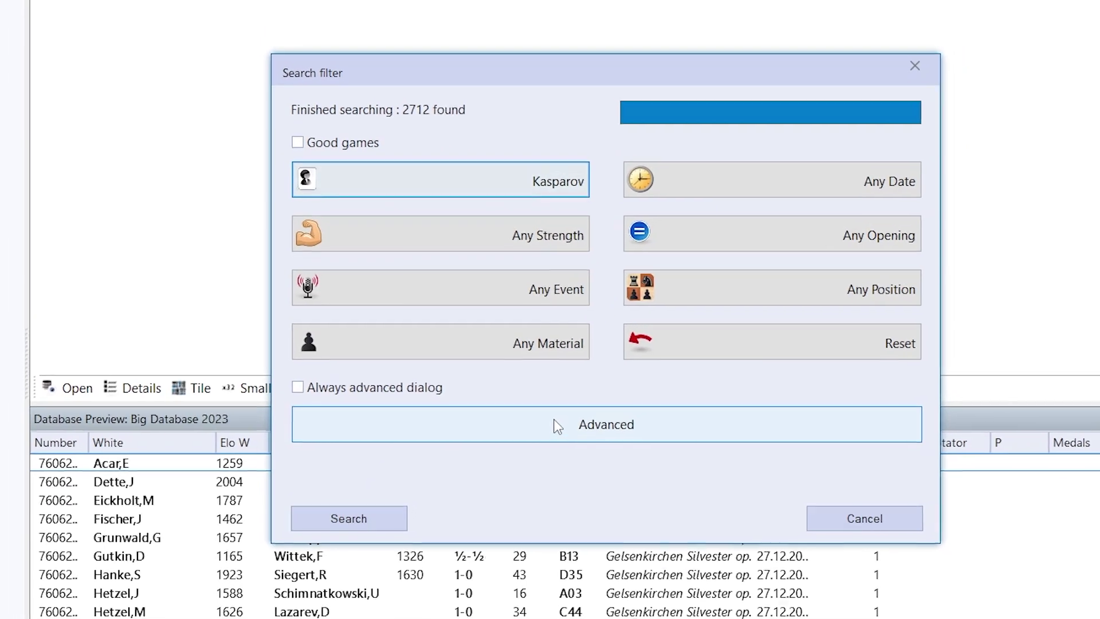
Add a 1-0 result requirement to the Kasparov search, get 1184 games, and close the filter.
{"action": "left_click", "coordinate": [555, 424]}
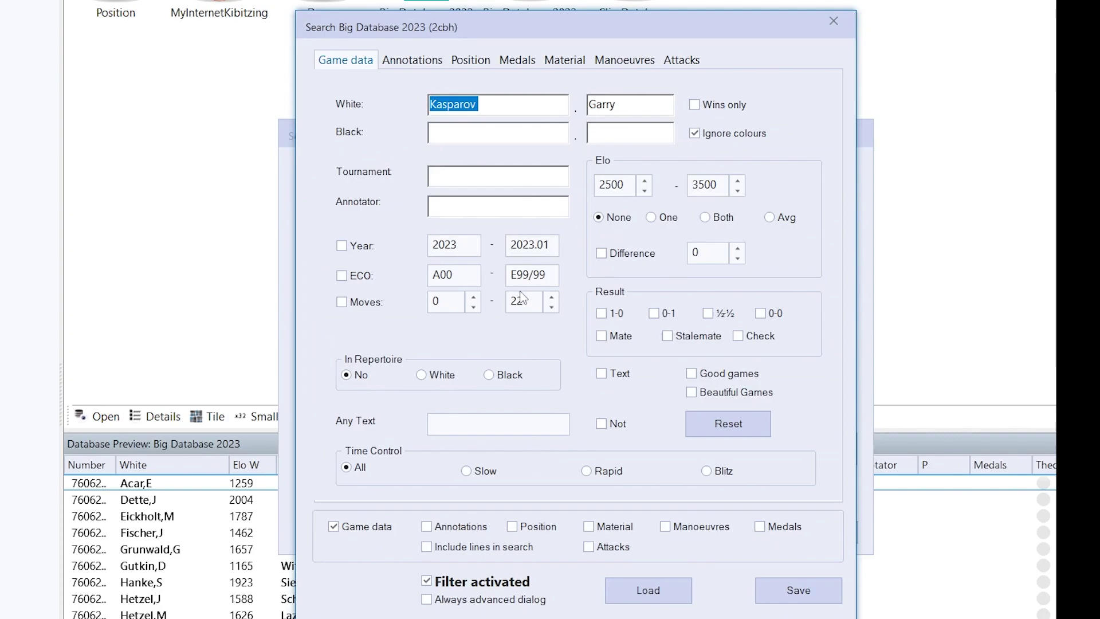
{"action": "left_click", "coordinate": [610, 314]}
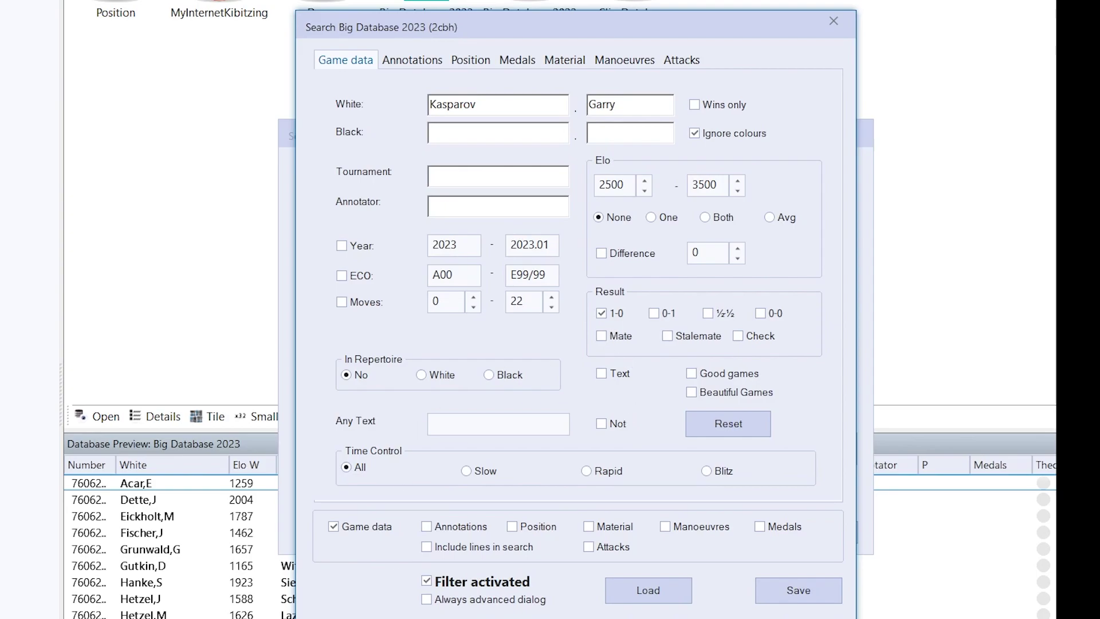
{"action": "key", "text": "Return"}
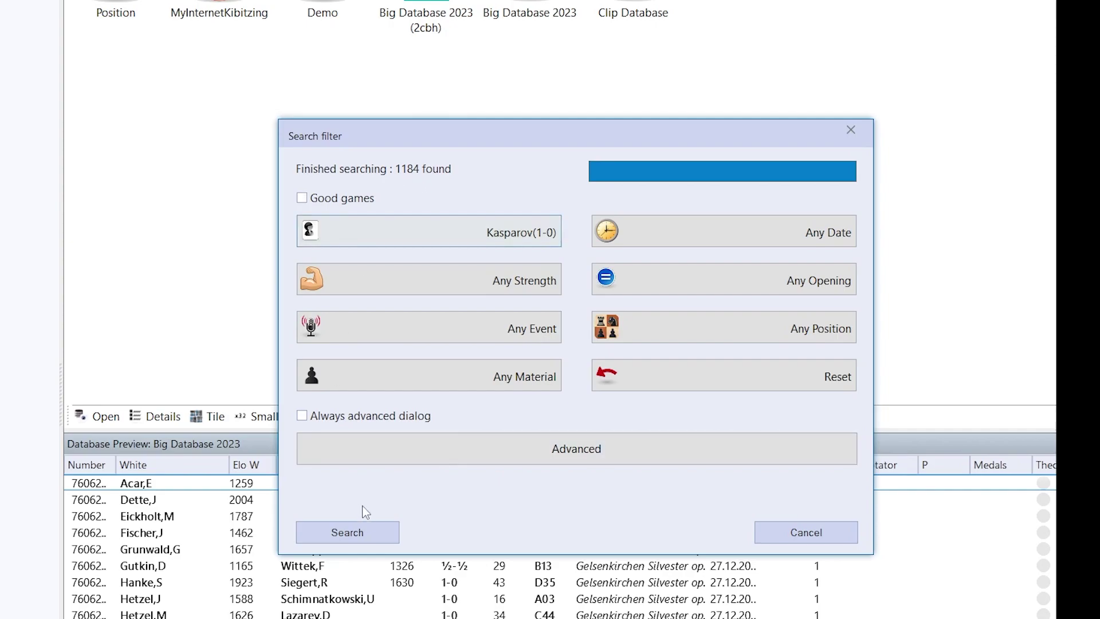
{"action": "left_click", "coordinate": [365, 532]}
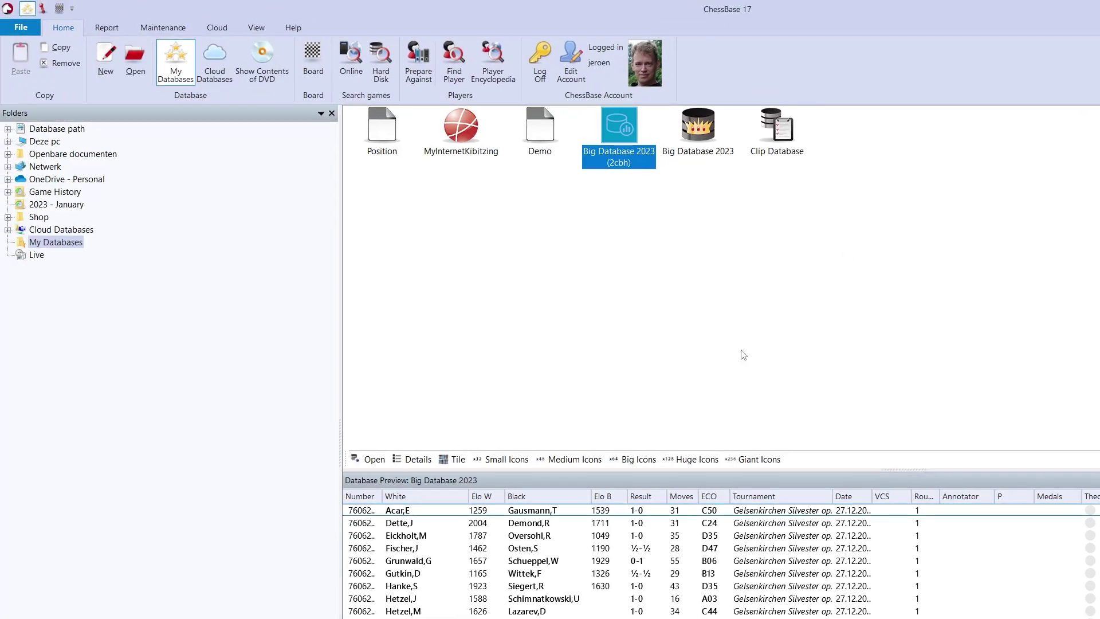
Reopen the search filter for Big Database 2023 (2cbh) from its context menu.
{"action": "right_click", "coordinate": [619, 154]}
{"action": "left_click", "coordinate": [666, 195]}
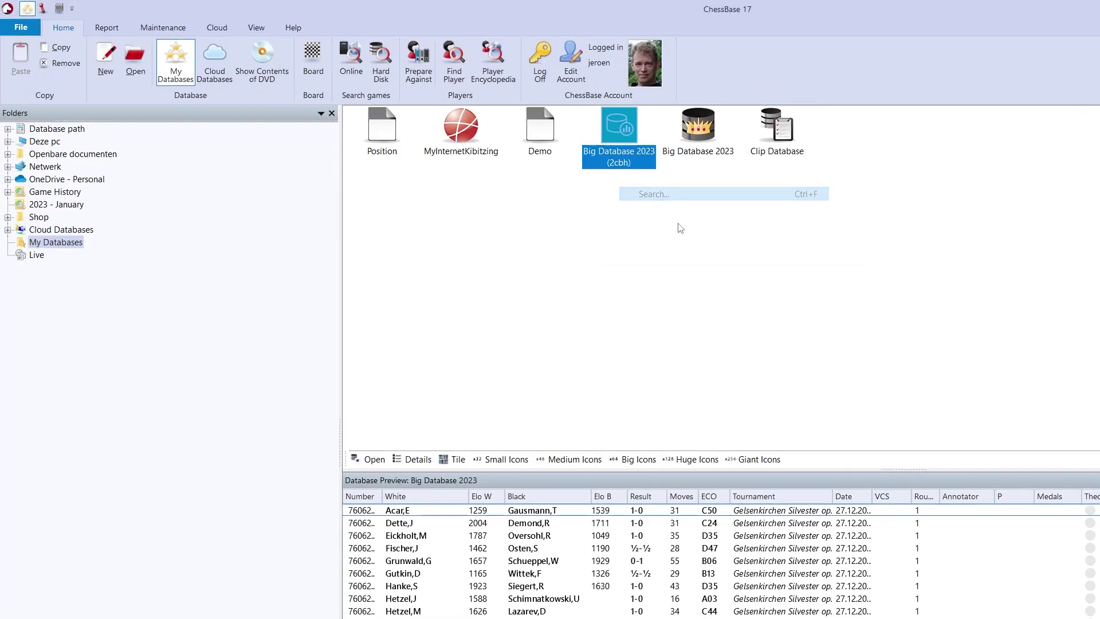